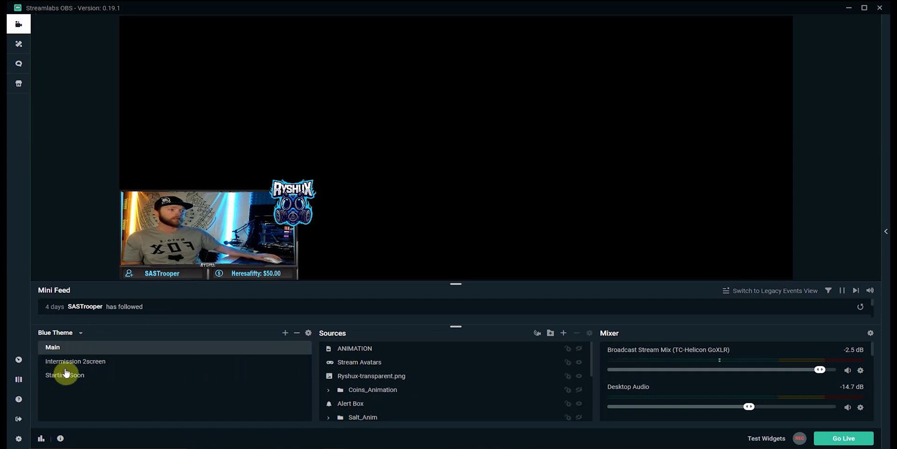
# Scroll down the Main scene's panel and back up to look it over.
pyautogui.scroll(-3, 369, 376)
pyautogui.scroll(3, 372, 381)
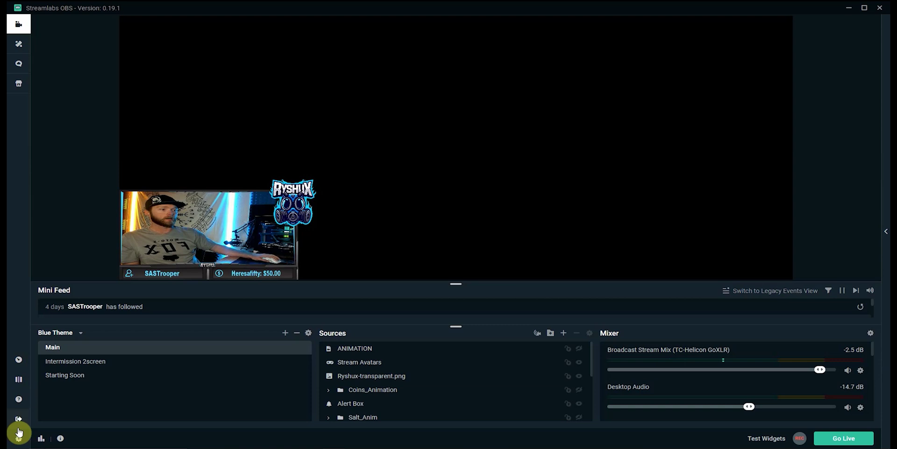
# In Settings > Hotkeys, rebind Intermission 2screen's Switch to scene to Numpad2.
pyautogui.click(19, 439)
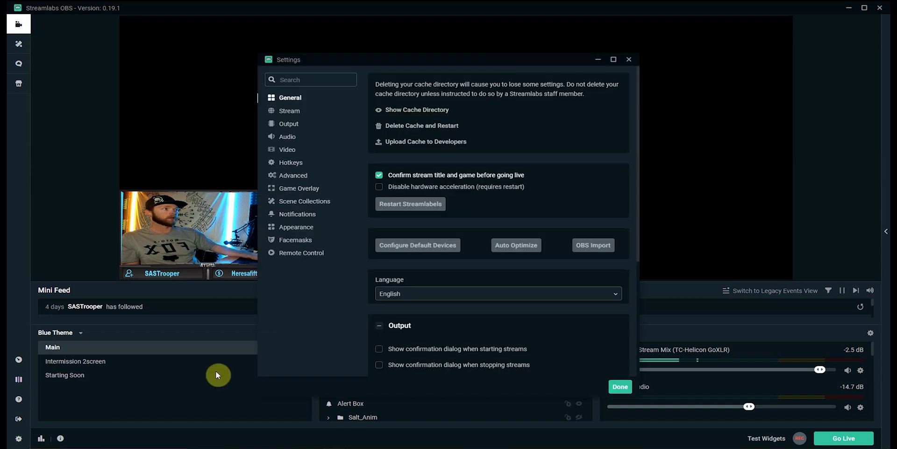
pyautogui.click(287, 166)
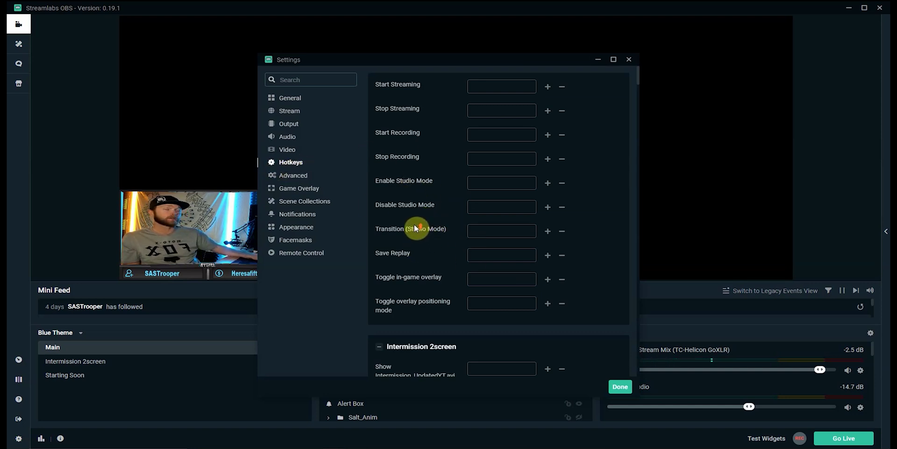
pyautogui.scroll(-2, 414, 226)
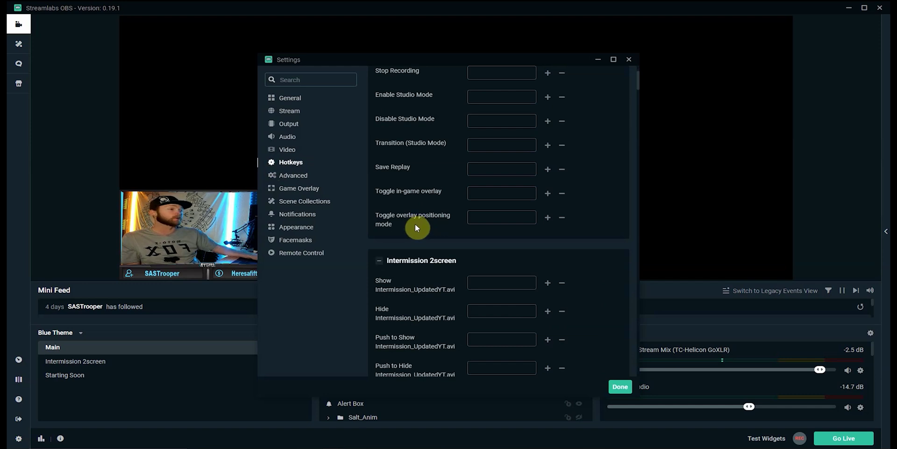
pyautogui.scroll(-1, 422, 226)
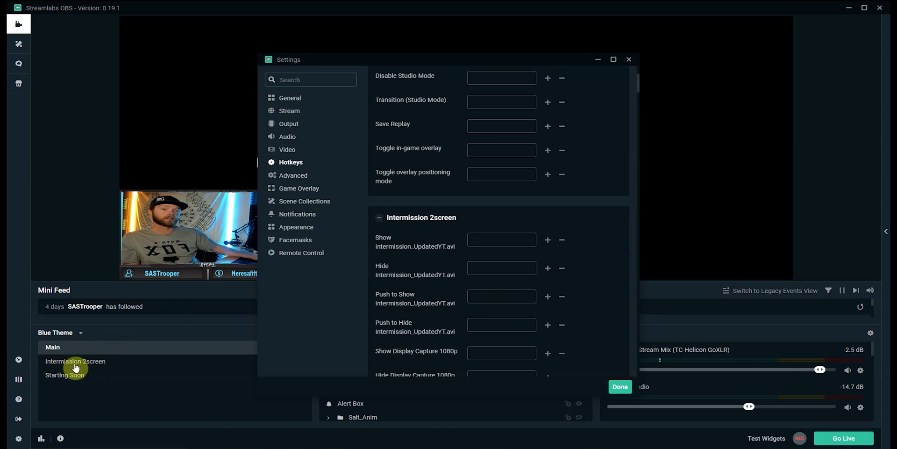
pyautogui.scroll(-8, 397, 219)
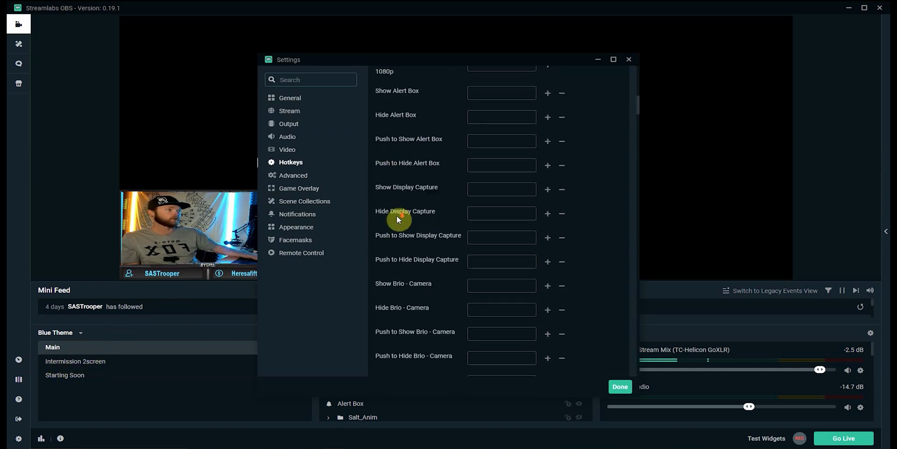
pyautogui.scroll(-6, 396, 215)
pyautogui.scroll(5, 397, 215)
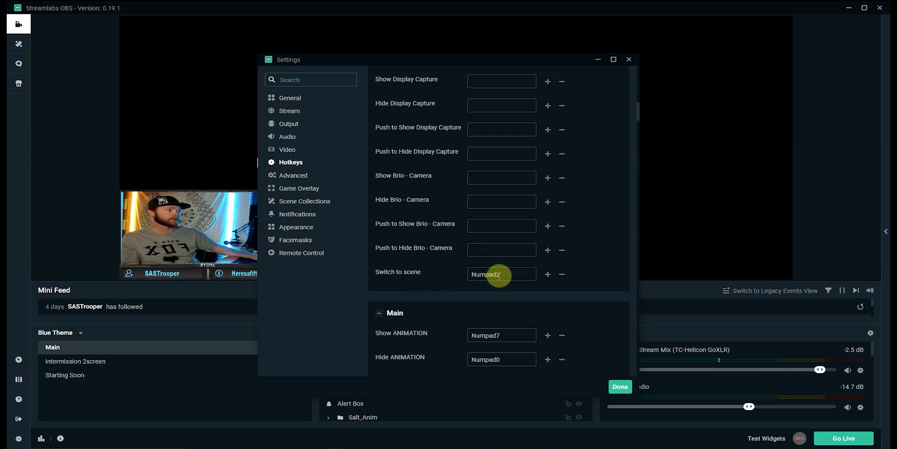
pyautogui.click(560, 274)
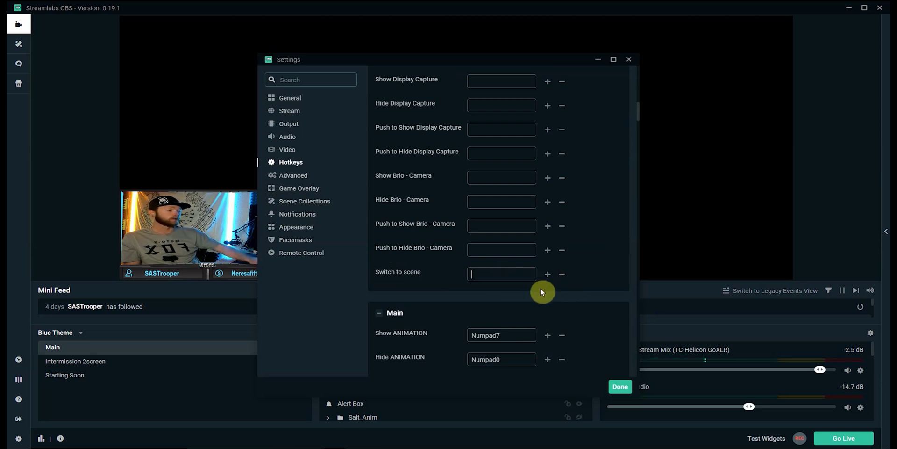
pyautogui.press('KP_2')
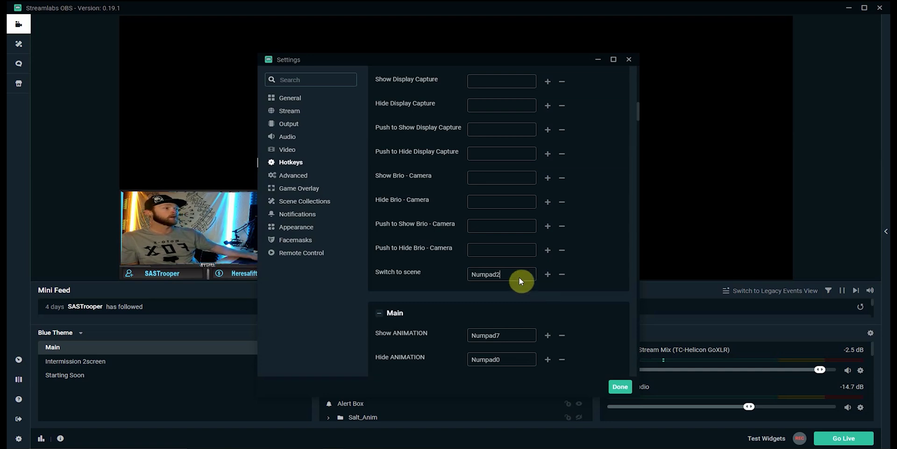
# Set Main's Switch to scene hotkey to Numpad1 and save with Done.
pyautogui.scroll(-2, 386, 254)
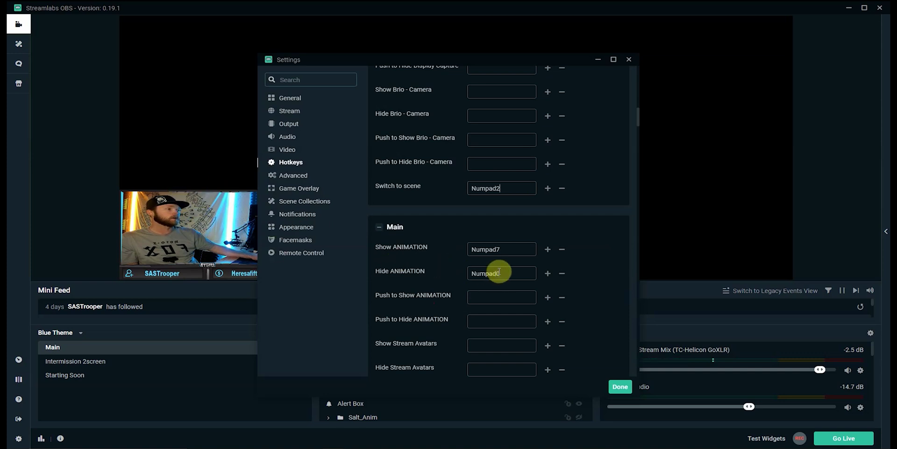
pyautogui.scroll(-10, 420, 257)
pyautogui.scroll(-20, 419, 257)
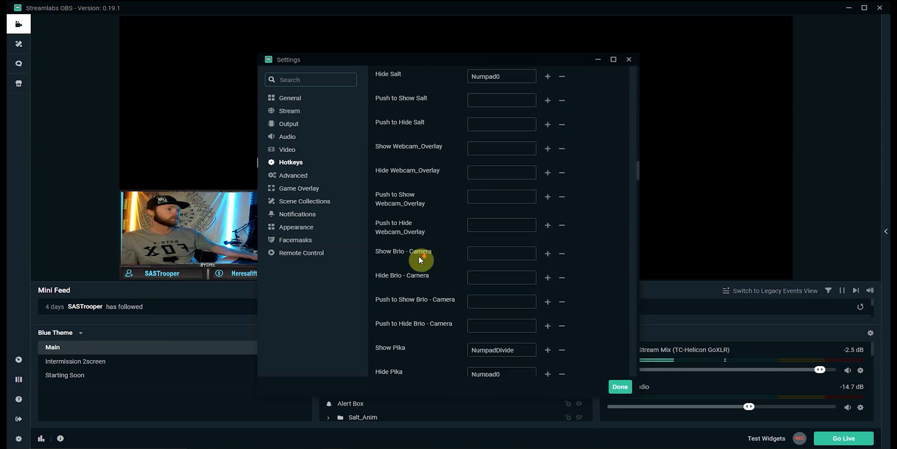
pyautogui.scroll(-20, 418, 255)
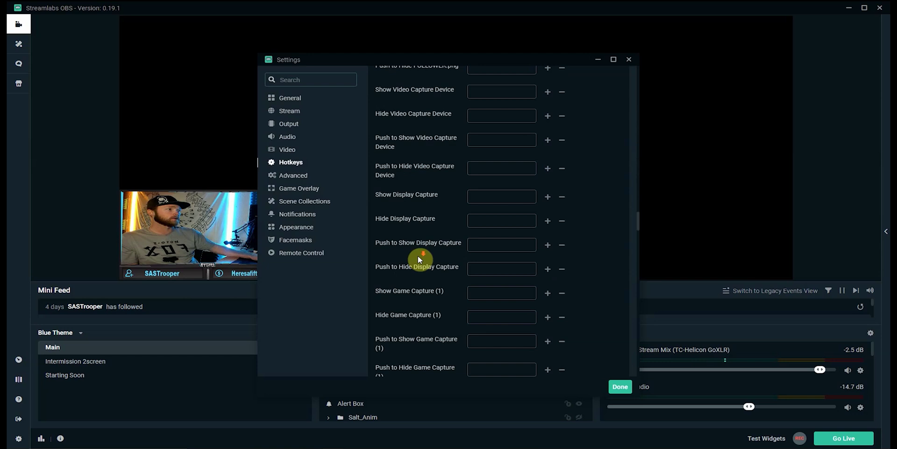
pyautogui.scroll(2, 400, 271)
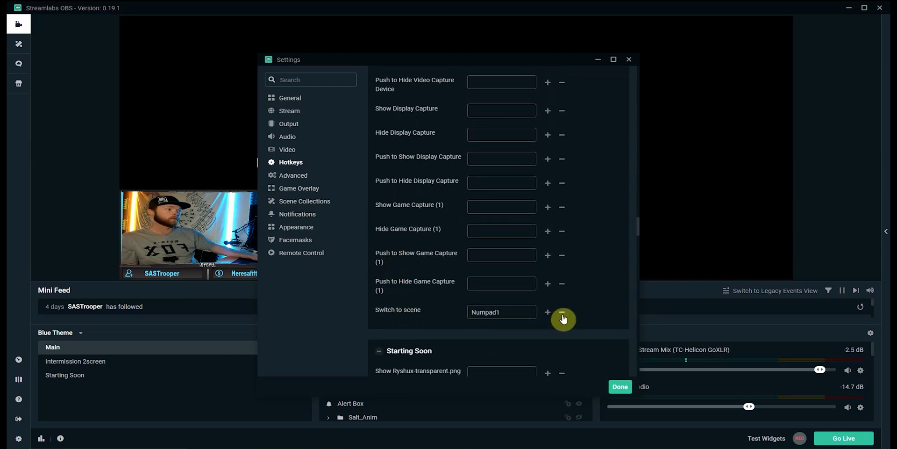
pyautogui.click(488, 312)
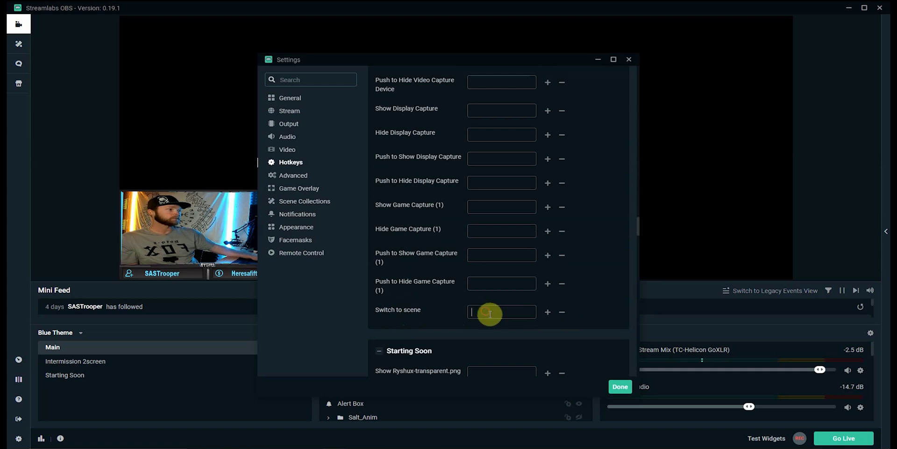
pyautogui.press('KP_1')
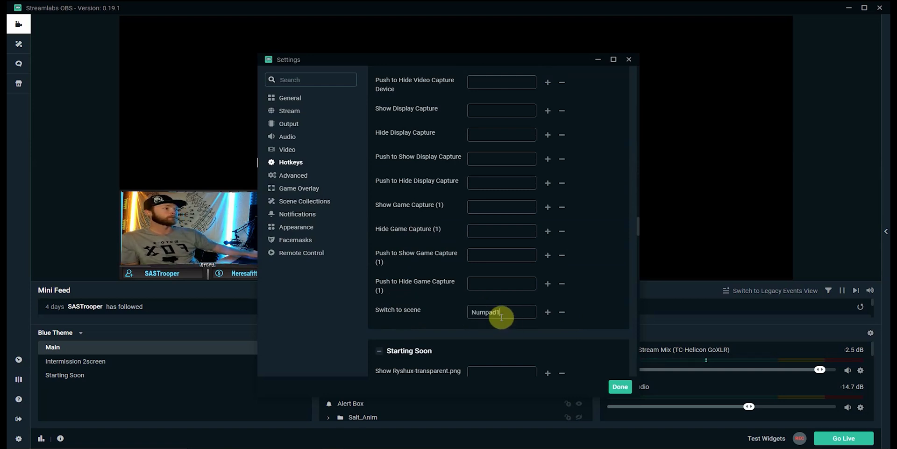
pyautogui.click(620, 387)
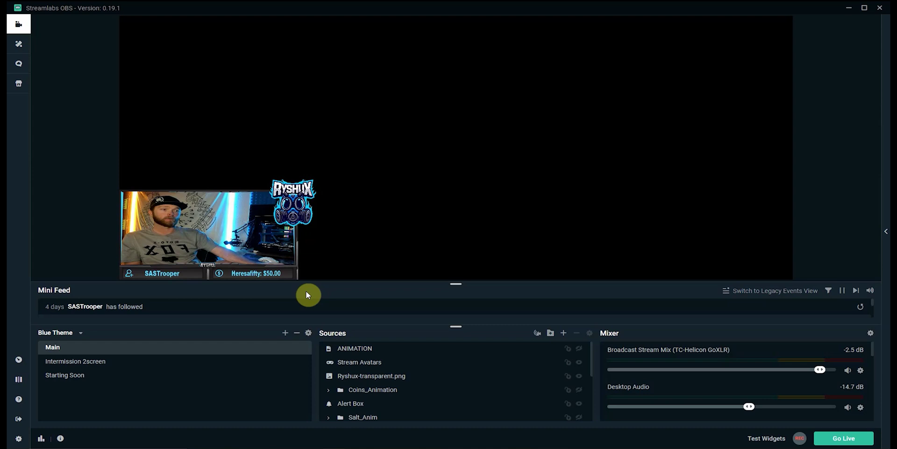
# Test the scene hotkeys by switching to Intermission 2screen and back to Main.
pyautogui.press('Down')
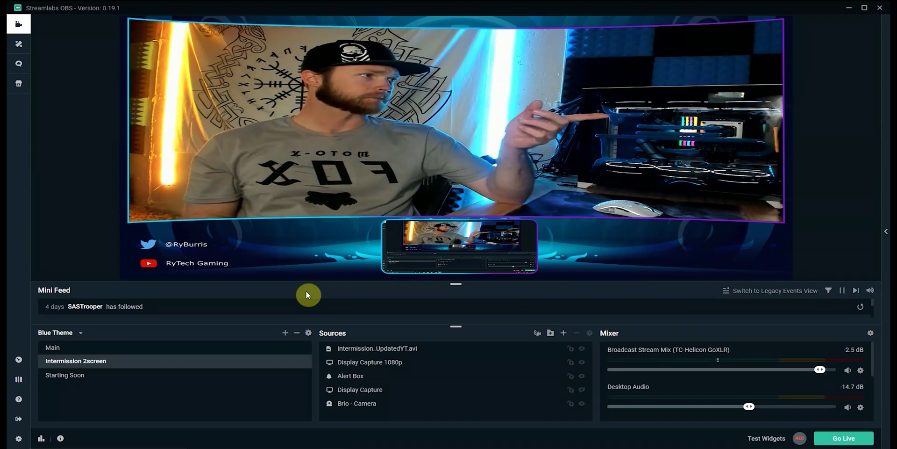
pyautogui.press('F1')
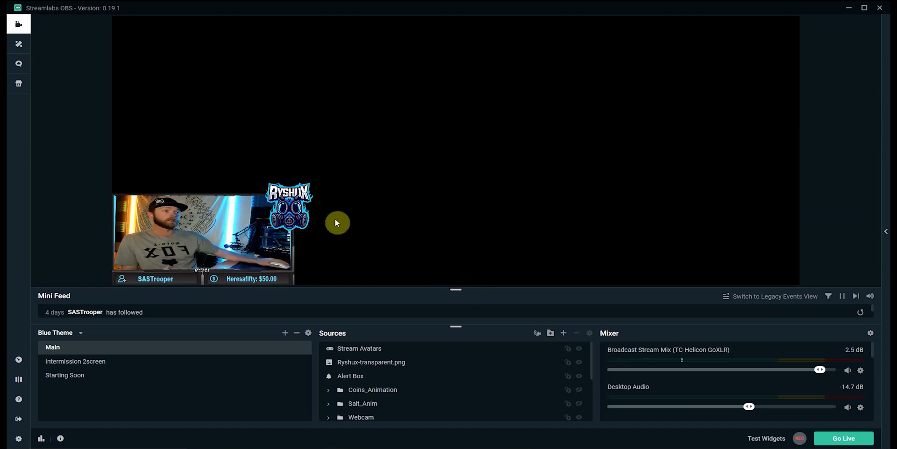
# Bind Start Streaming to PageUp and Stop Streaming to PageDown in Hotkeys, then save.
pyautogui.click(19, 439)
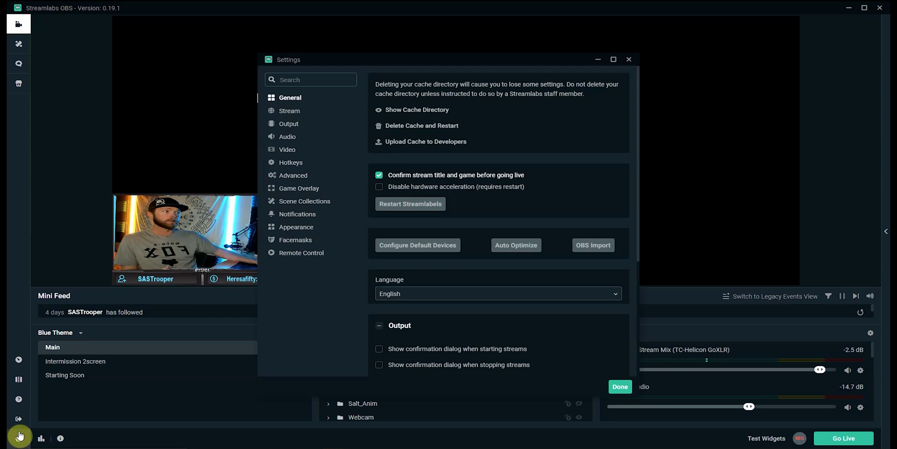
pyautogui.click(291, 164)
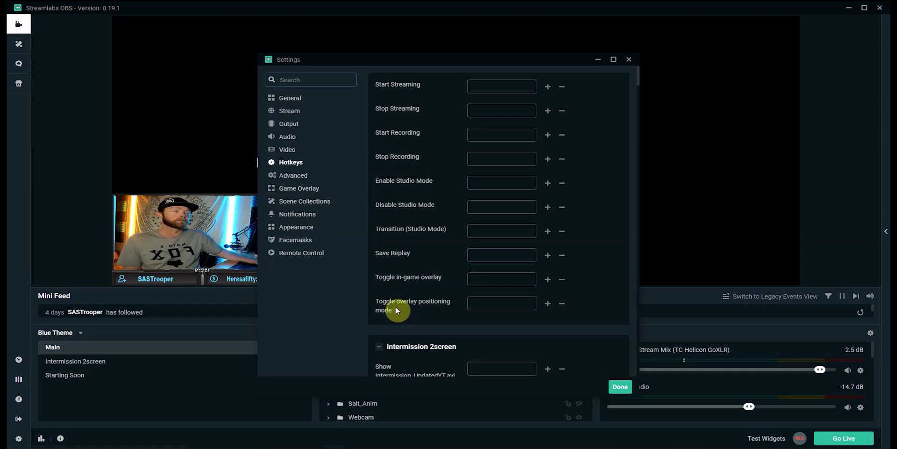
pyautogui.click(494, 87)
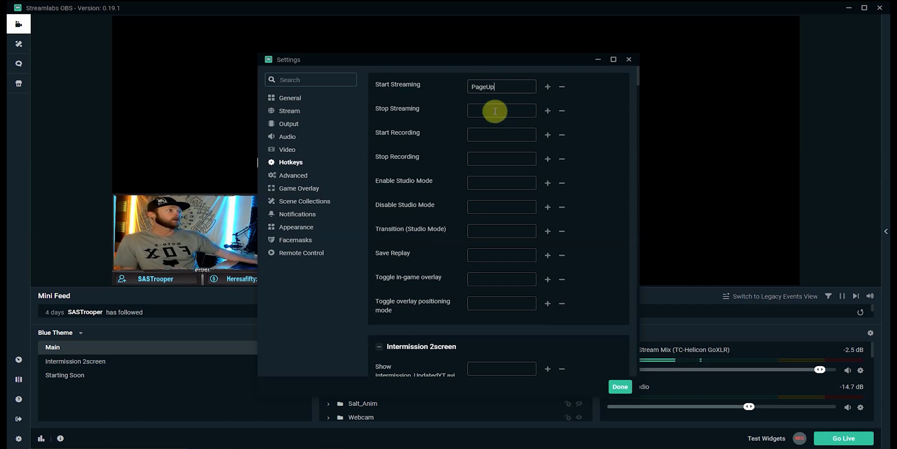
pyautogui.click(500, 112)
pyautogui.press('pagedown')
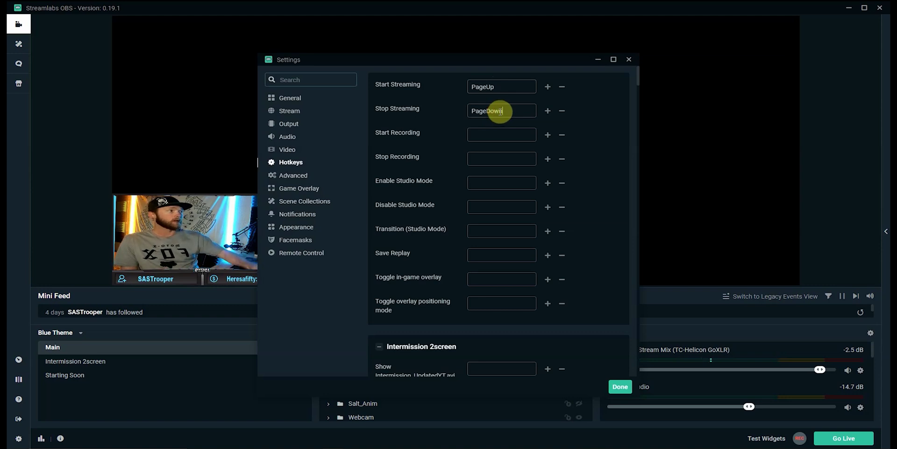
pyautogui.click(621, 388)
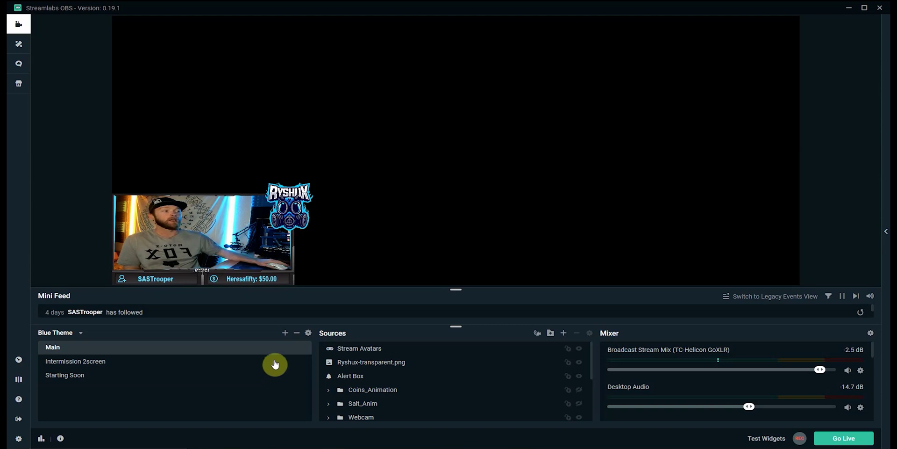
# Add a new Media Source named 'Animation' to the Main scene.
pyautogui.click(564, 334)
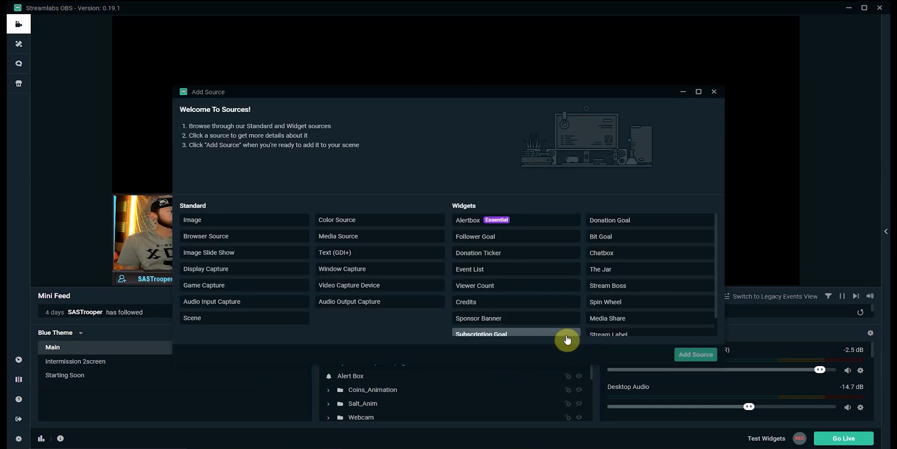
pyautogui.click(356, 237)
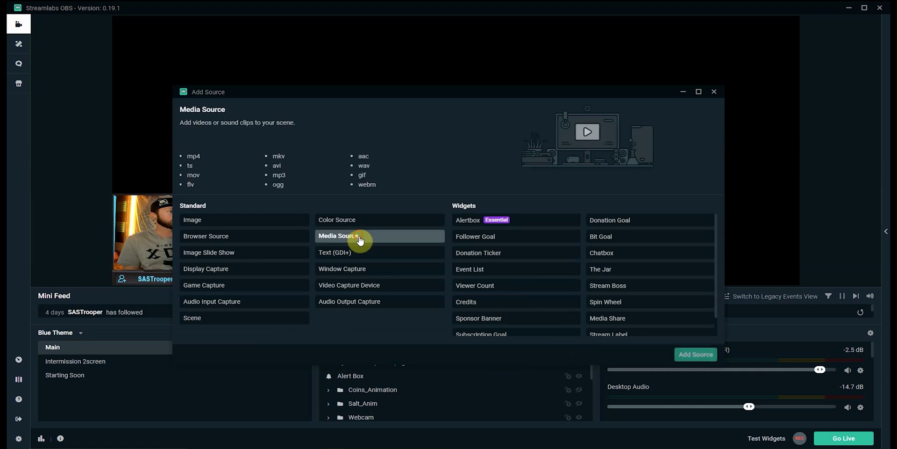
pyautogui.click(688, 355)
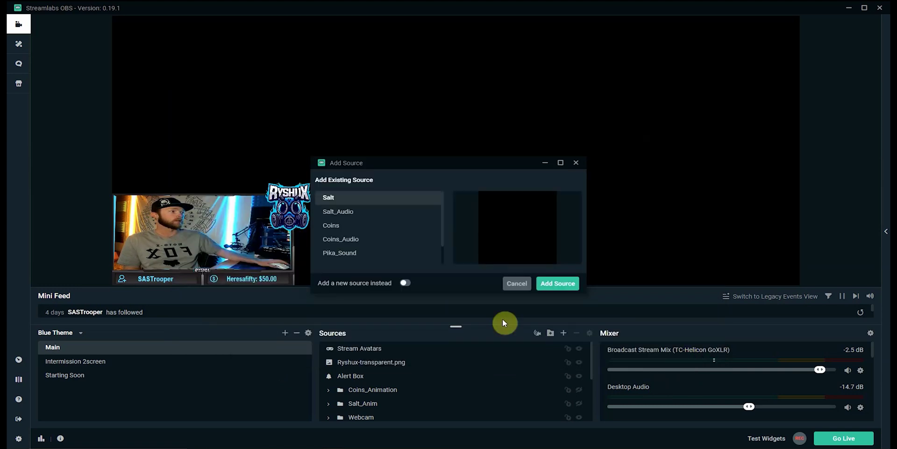
pyautogui.click(406, 283)
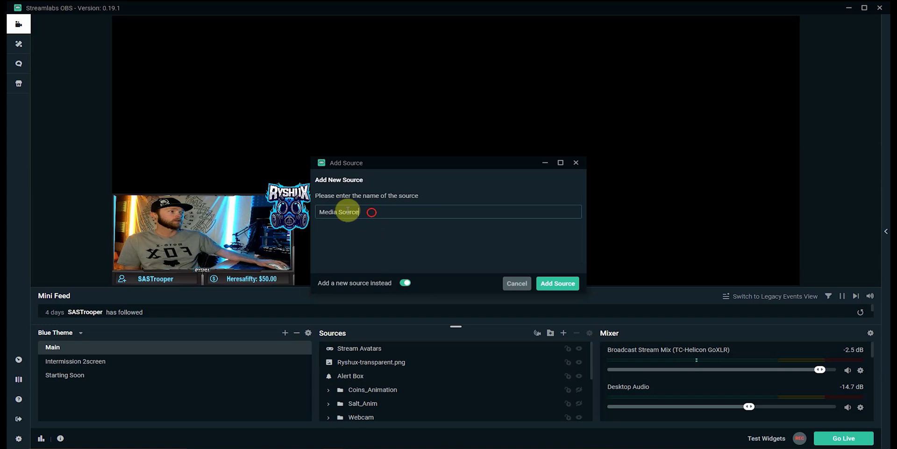
pyautogui.moveTo(371, 212); pyautogui.dragTo(318, 212)
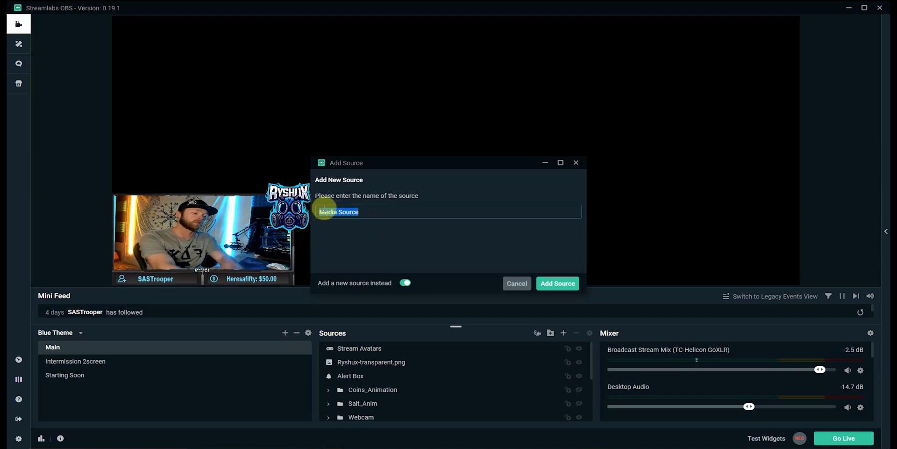
pyautogui.write('Animatio')
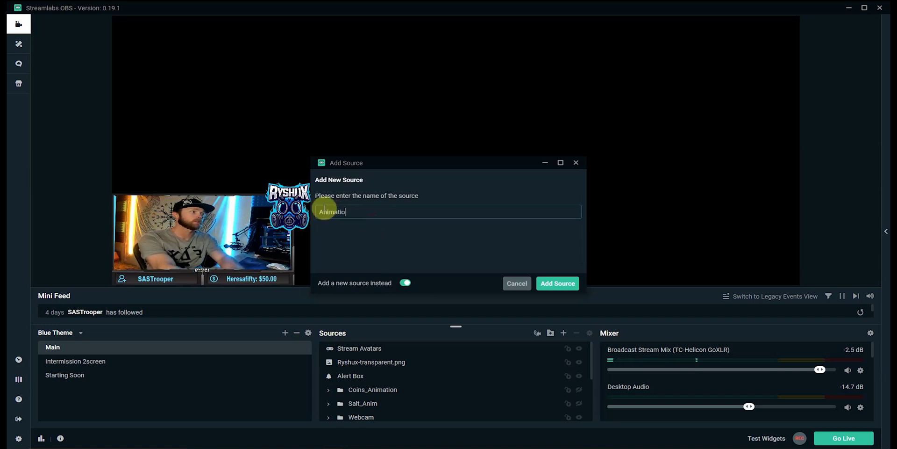
pyautogui.write('n')
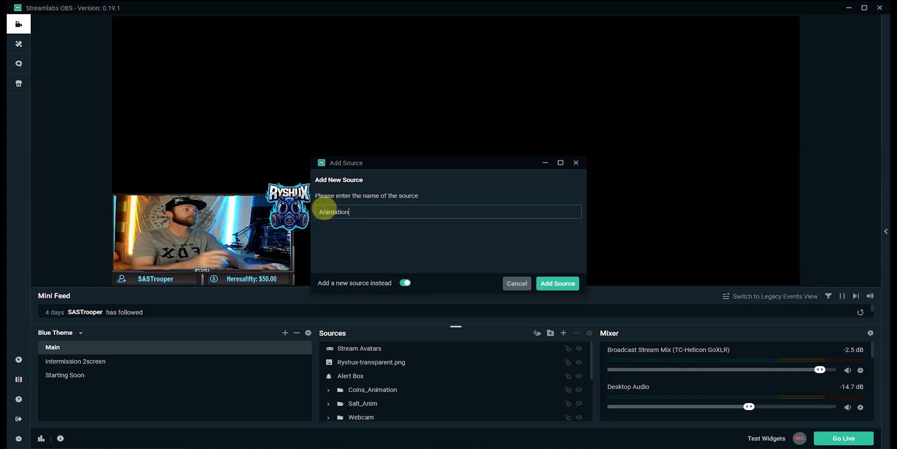
pyautogui.click(543, 283)
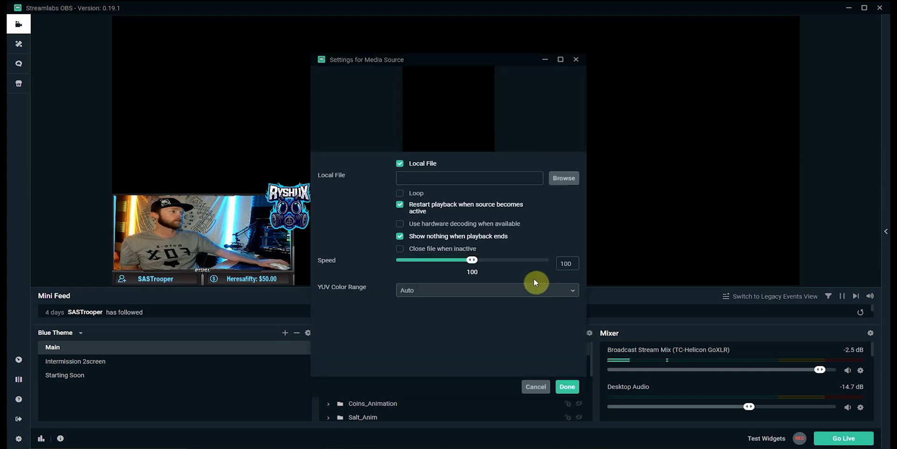
# Load Desktop\4m3s.gif into the Animation source with Loop enabled.
pyautogui.click(564, 182)
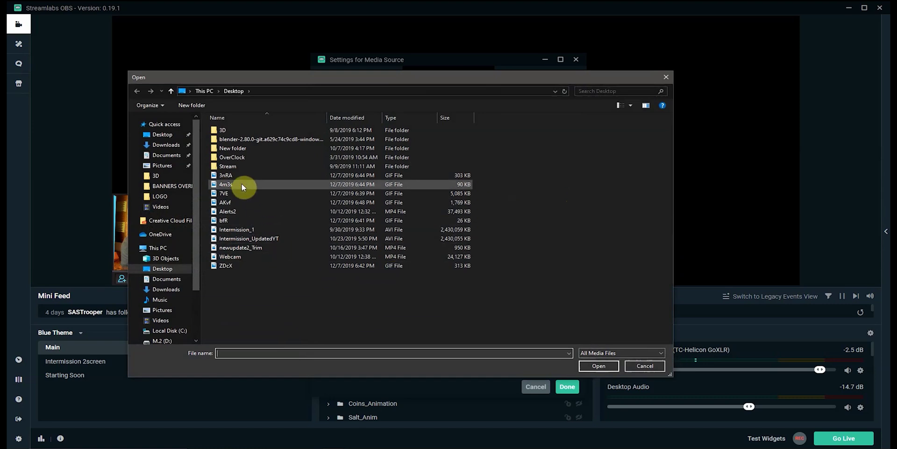
pyautogui.click(241, 185)
pyautogui.click(602, 365)
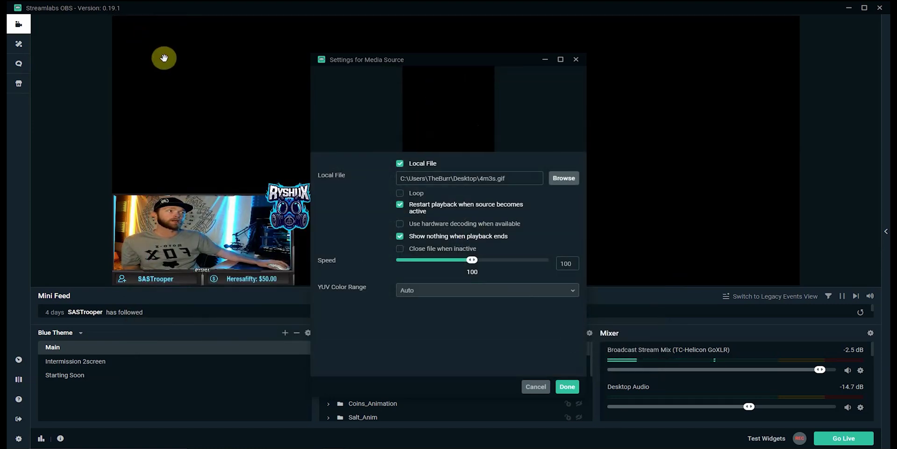
pyautogui.click(400, 194)
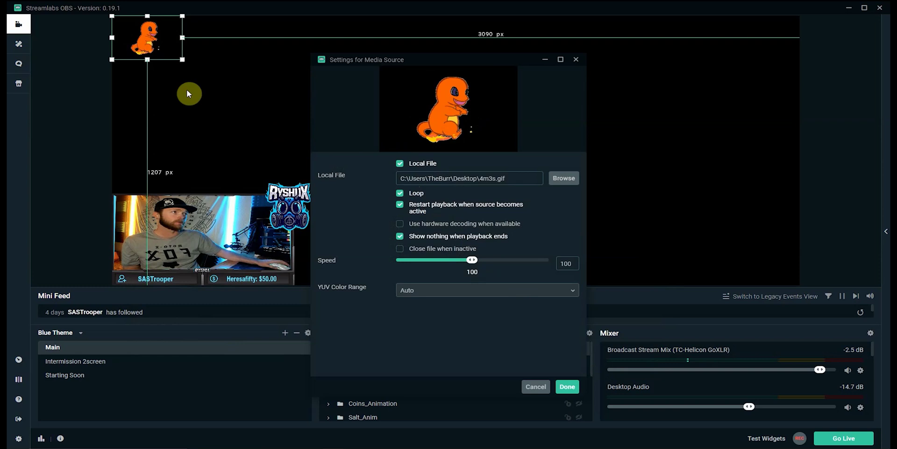
# Move the GIF down over the webcam frame.
pyautogui.moveTo(154, 54); pyautogui.dragTo(239, 261)
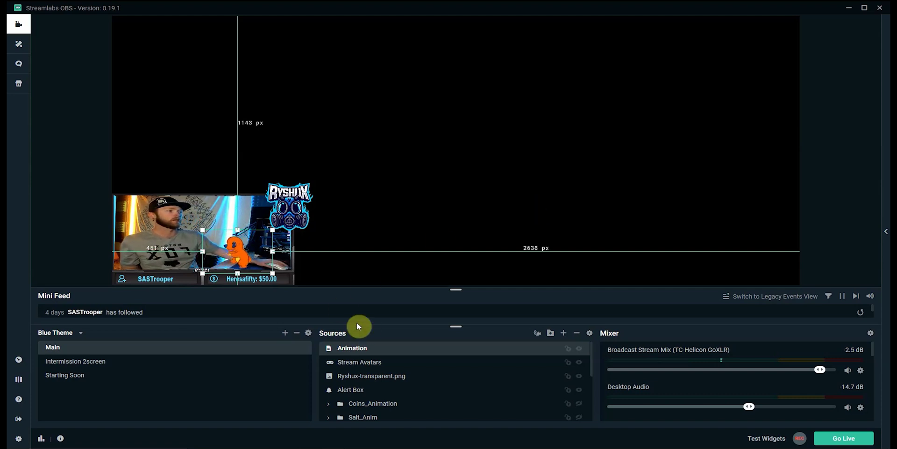
pyautogui.doubleClick(356, 348)
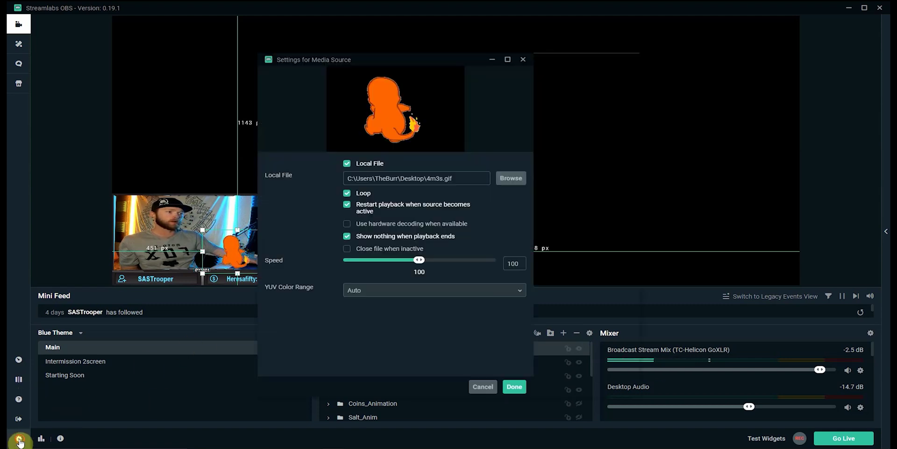
pyautogui.click(18, 439)
# Bind Show Animation to Numpad5 and Hide Animation to Numpad0 in Main's hotkeys.
pyautogui.click(295, 162)
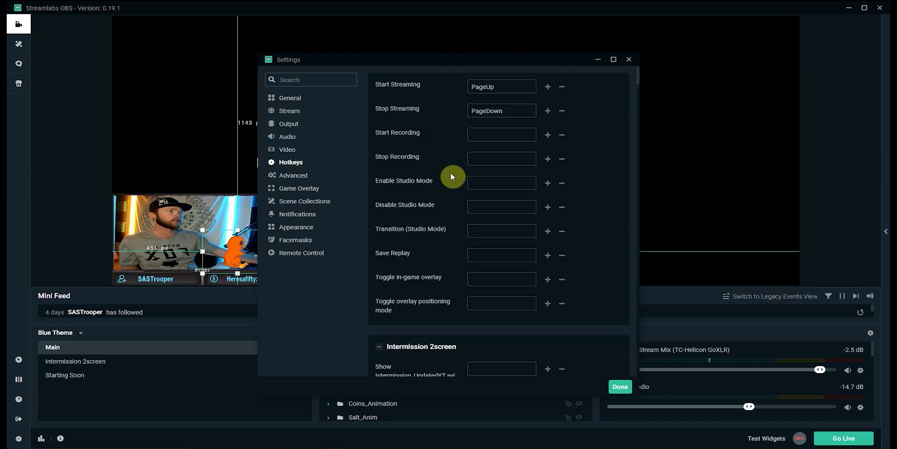
pyautogui.scroll(-4, 430, 248)
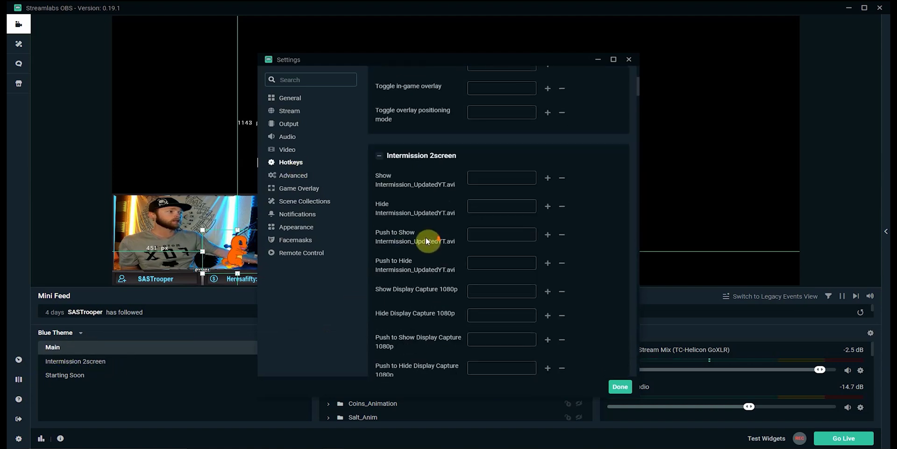
pyautogui.scroll(-10, 425, 236)
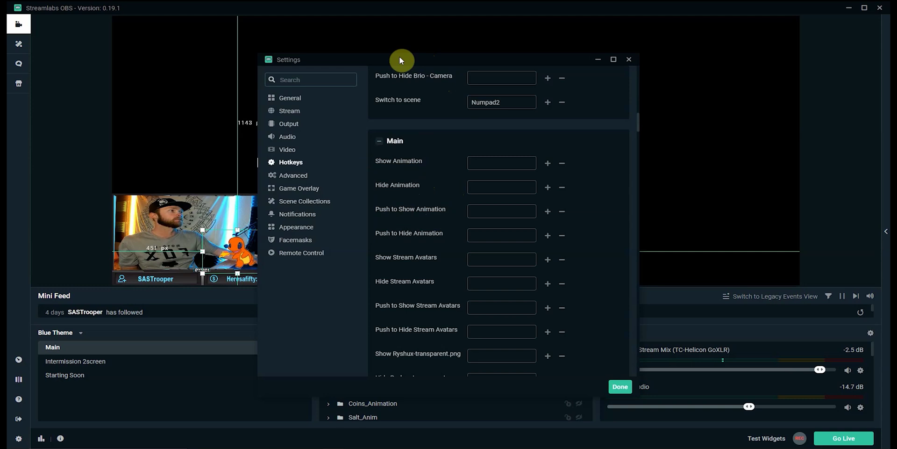
pyautogui.moveTo(401, 60); pyautogui.dragTo(498, 65)
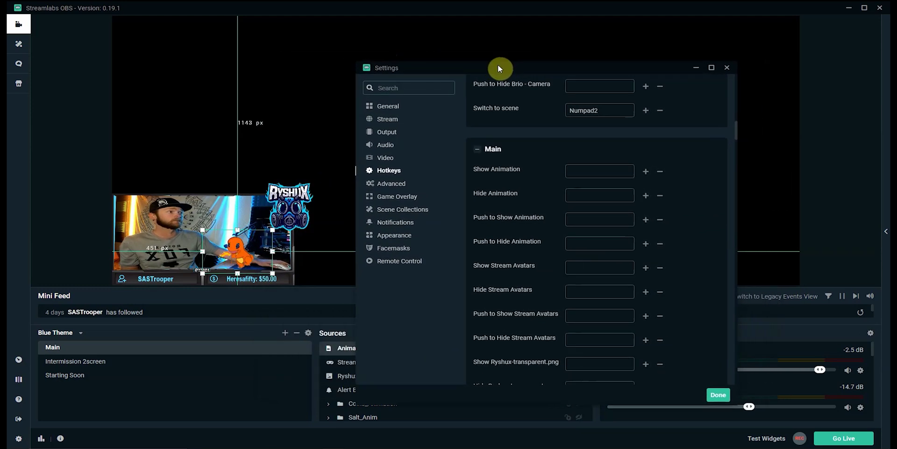
pyautogui.click(584, 173)
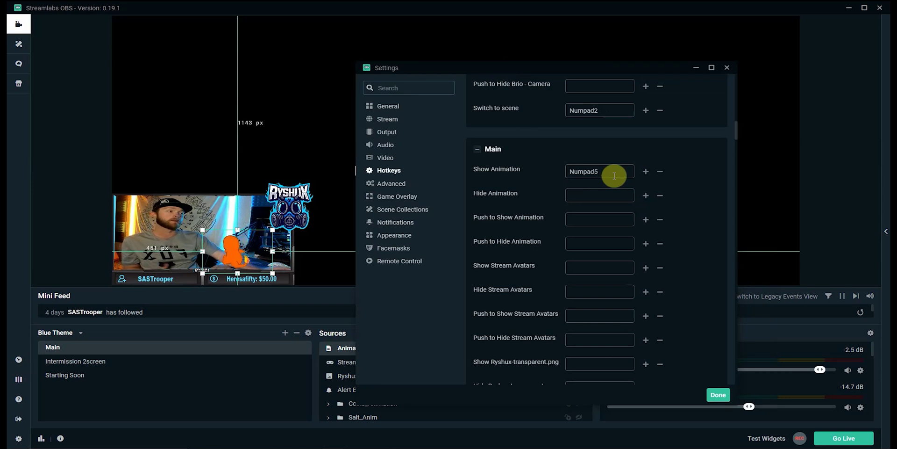
pyautogui.click(589, 200)
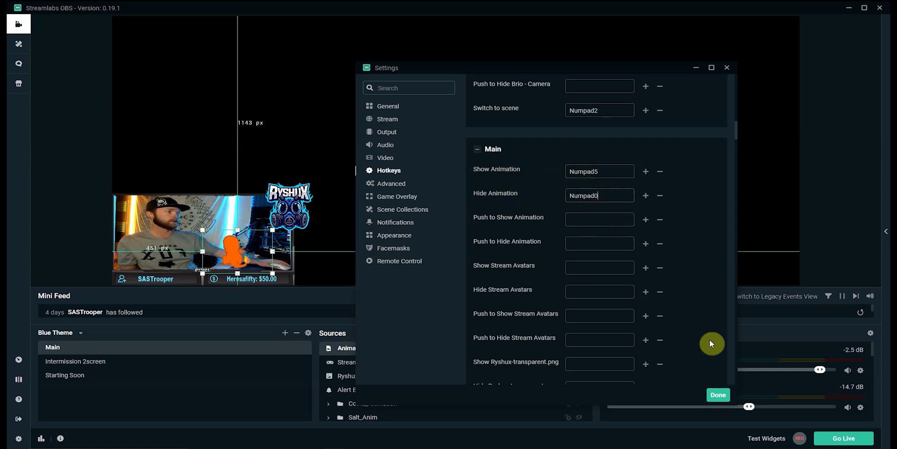
pyautogui.click(718, 395)
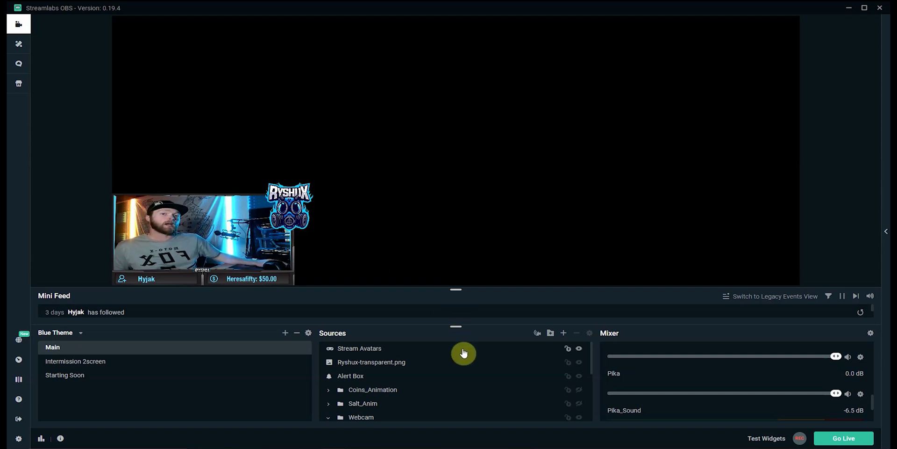
# Add a new Media Source named Animation to the Main scene.
pyautogui.click(564, 333)
pyautogui.click(354, 238)
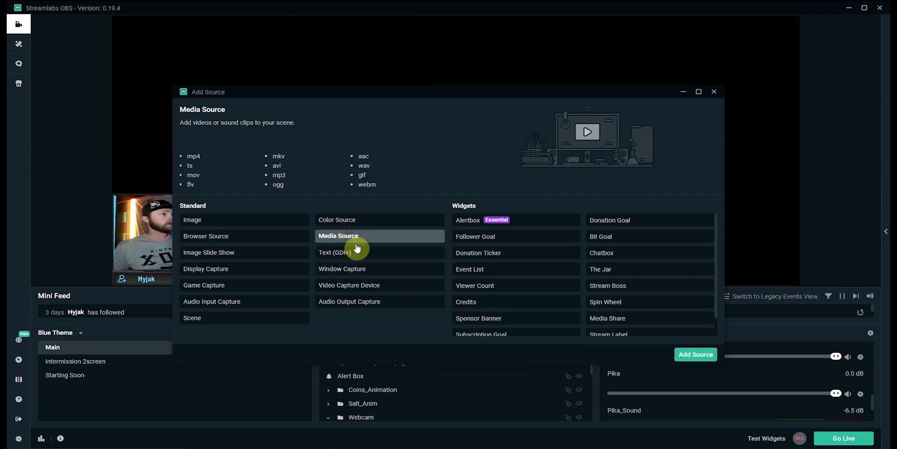
pyautogui.click(696, 354)
pyautogui.click(405, 283)
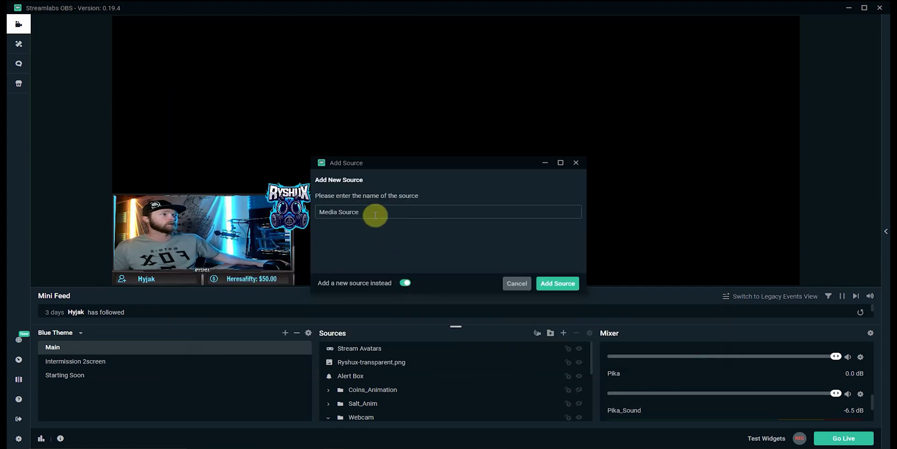
pyautogui.write('Animation')
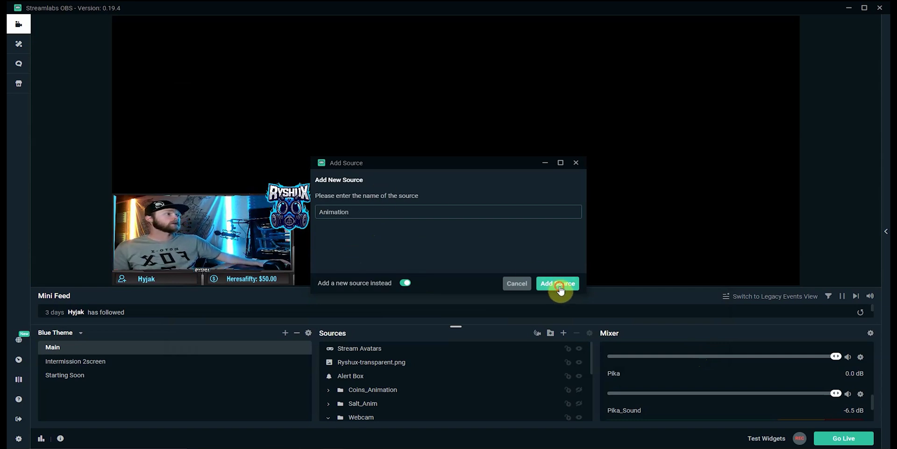
pyautogui.click(560, 284)
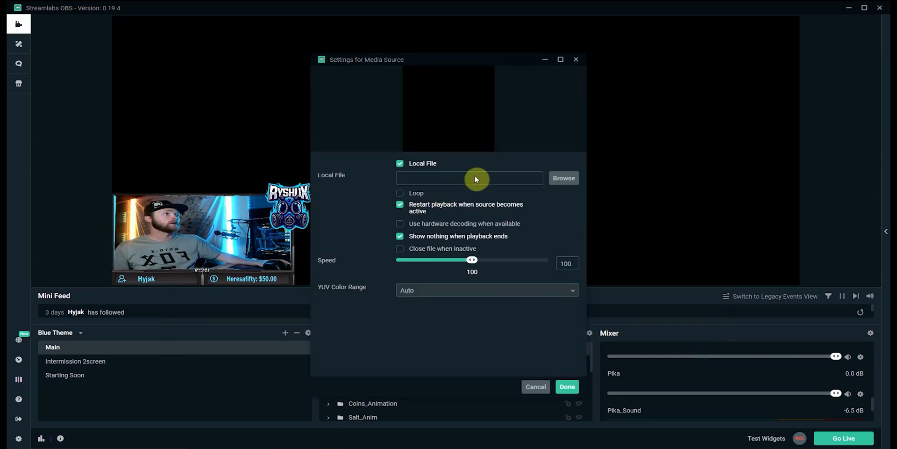
# Load gohan_powerupVID on loop and enlarge the box just above the webcam.
pyautogui.click(408, 192)
pyautogui.click(561, 181)
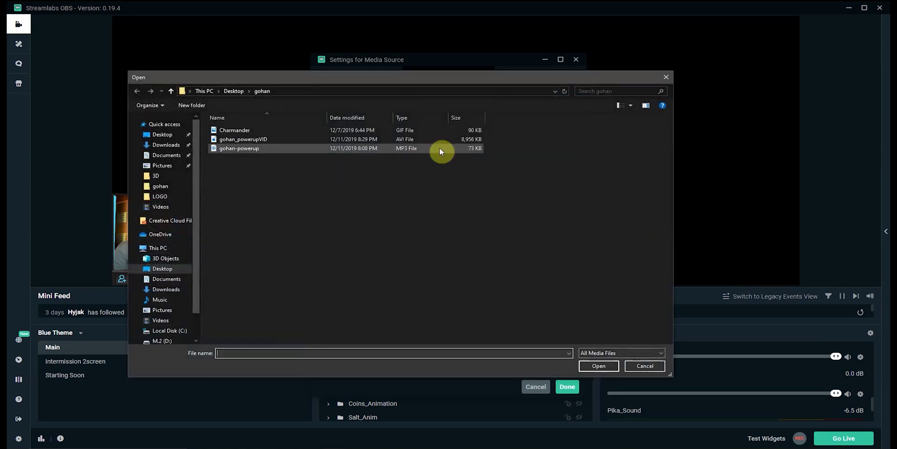
pyautogui.click(250, 139)
pyautogui.click(599, 366)
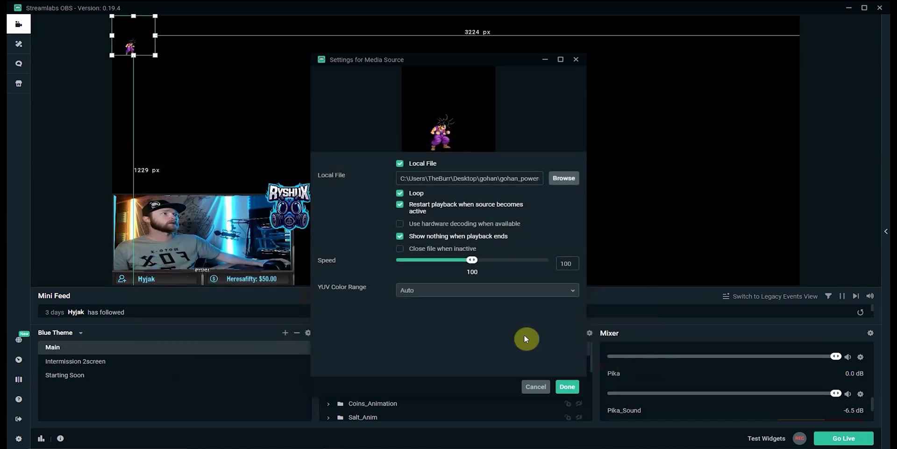
pyautogui.press('Return')
pyautogui.moveTo(133, 47); pyautogui.dragTo(135, 182)
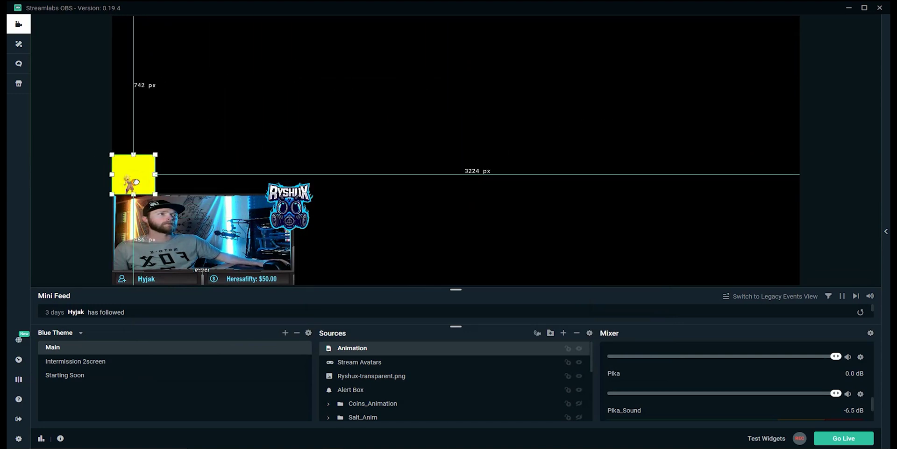
pyautogui.moveTo(154, 156); pyautogui.dragTo(216, 117)
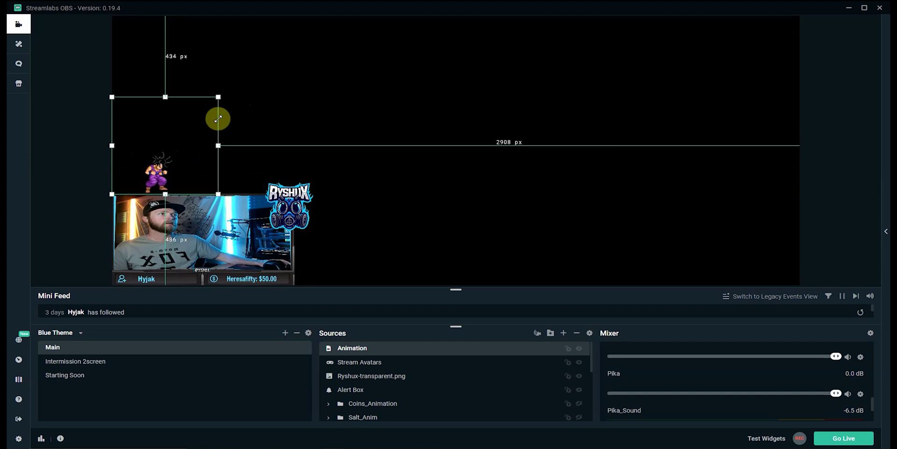
# Add a new Media Source 'Animation_Sound' playing the gohan-powerup audio file.
pyautogui.click(564, 334)
pyautogui.click(379, 236)
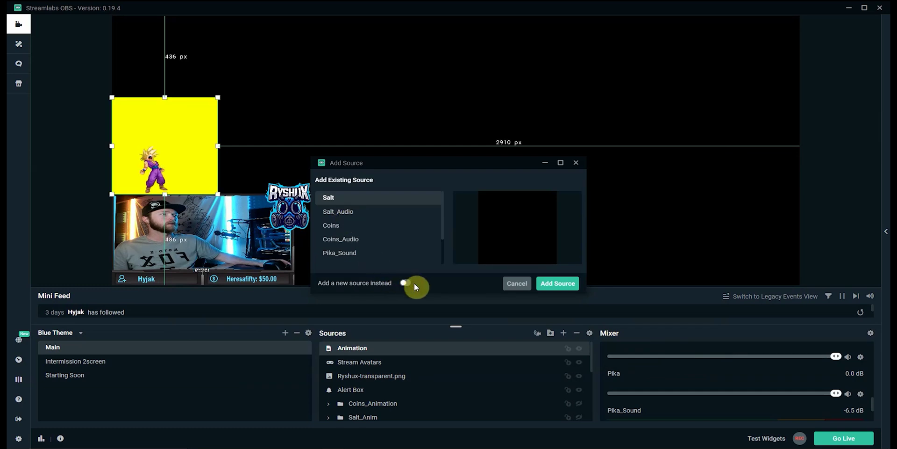
pyautogui.click(405, 283)
pyautogui.moveTo(376, 211); pyautogui.dragTo(288, 211)
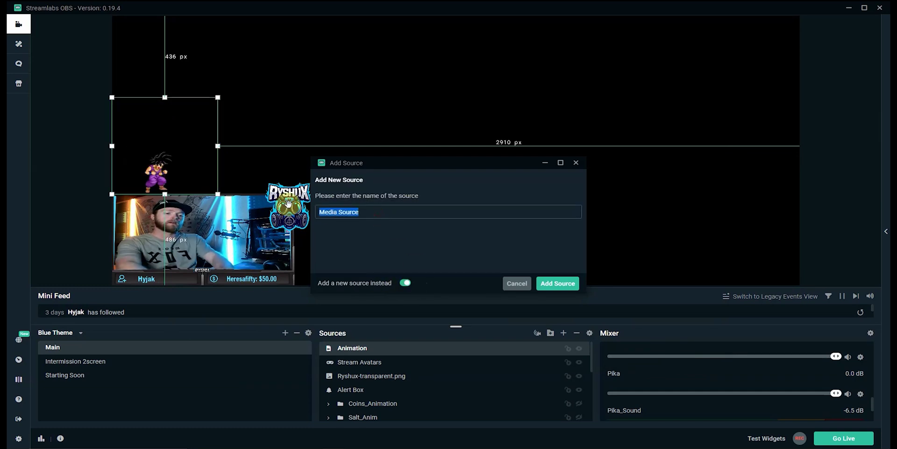
pyautogui.write('Animation_Sound')
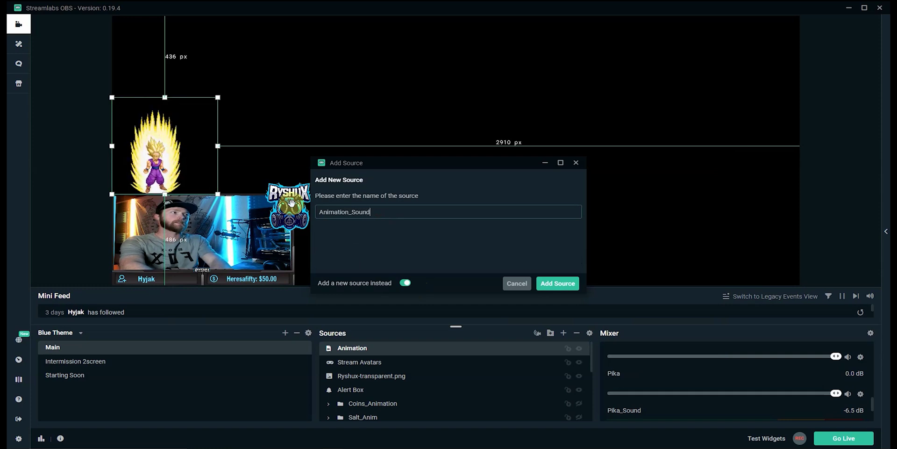
pyautogui.click(562, 288)
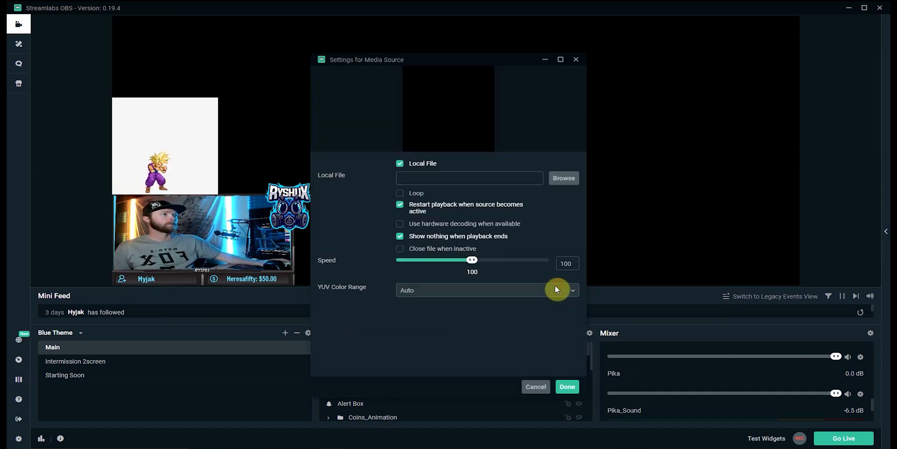
pyautogui.click(559, 176)
pyautogui.click(237, 148)
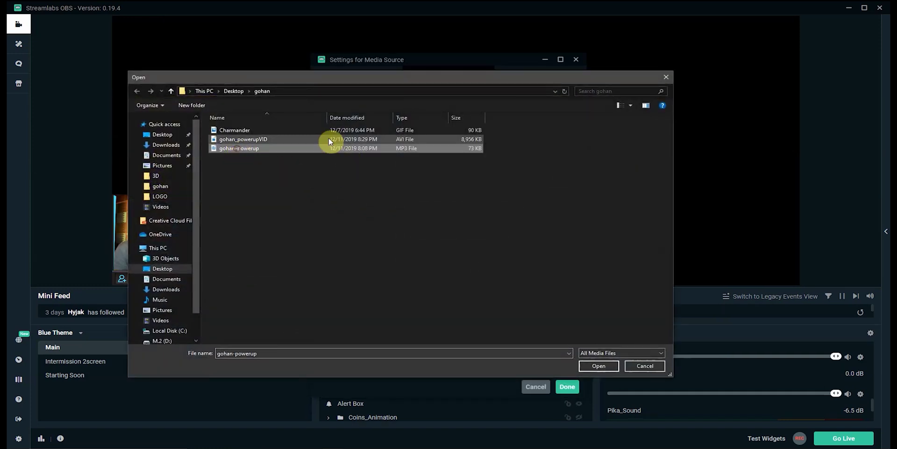
pyautogui.click(597, 367)
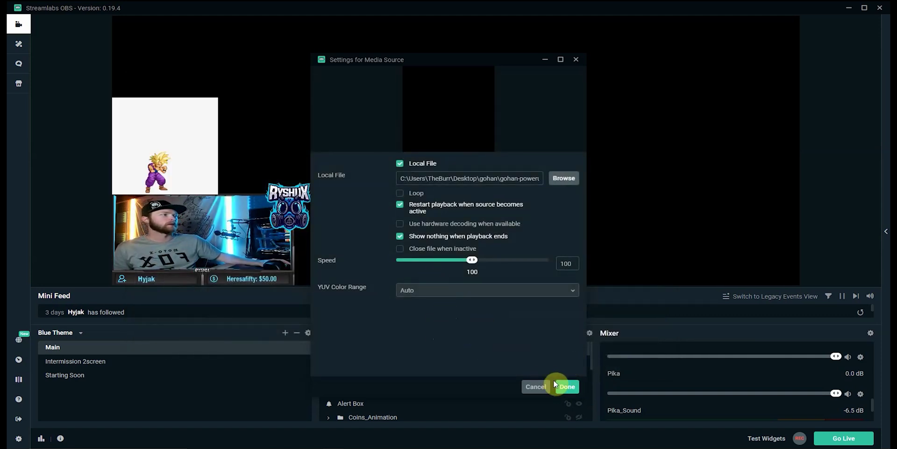
pyautogui.click(566, 386)
# Uncheck Loop in the Animation source's settings.
pyautogui.doubleClick(356, 368)
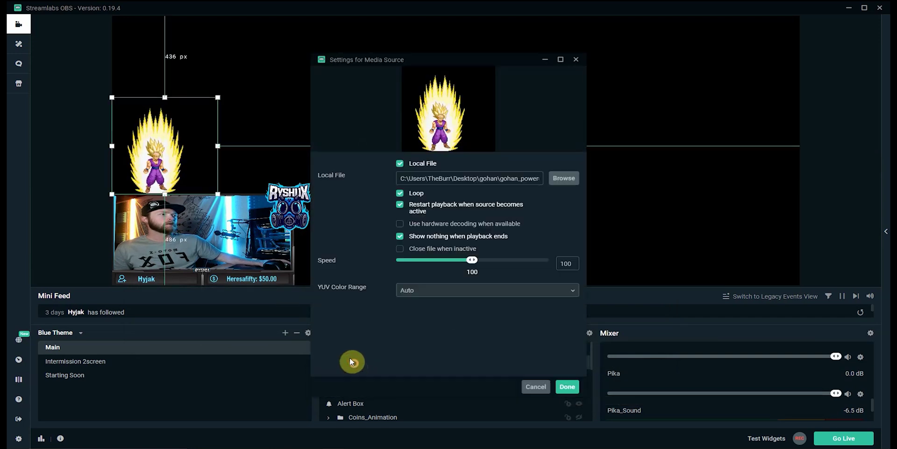
pyautogui.click(400, 193)
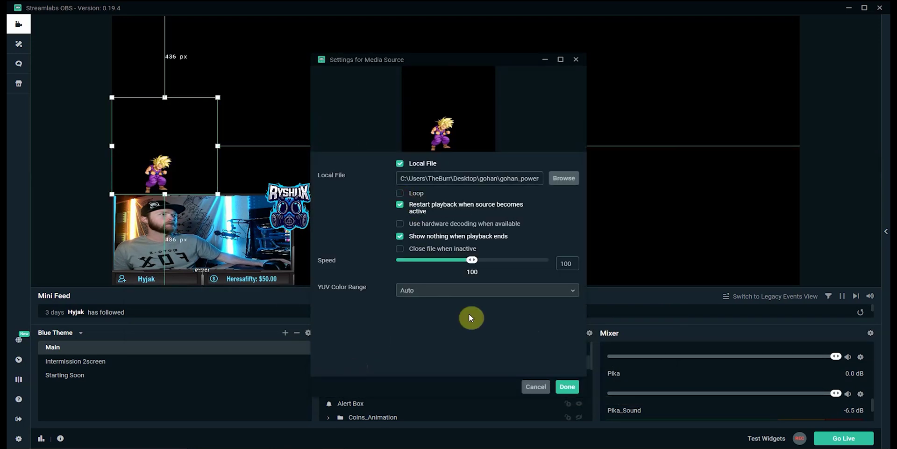
pyautogui.click(567, 386)
pyautogui.click(344, 351)
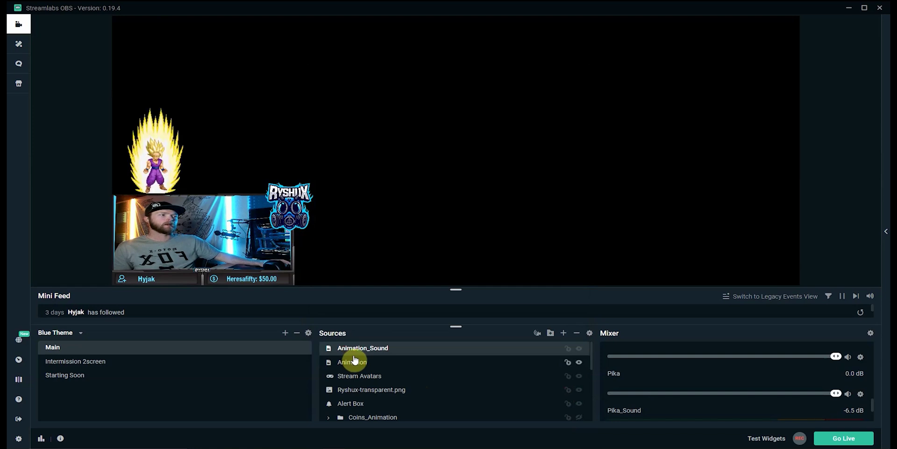
pyautogui.doubleClick(355, 364)
pyautogui.click(566, 386)
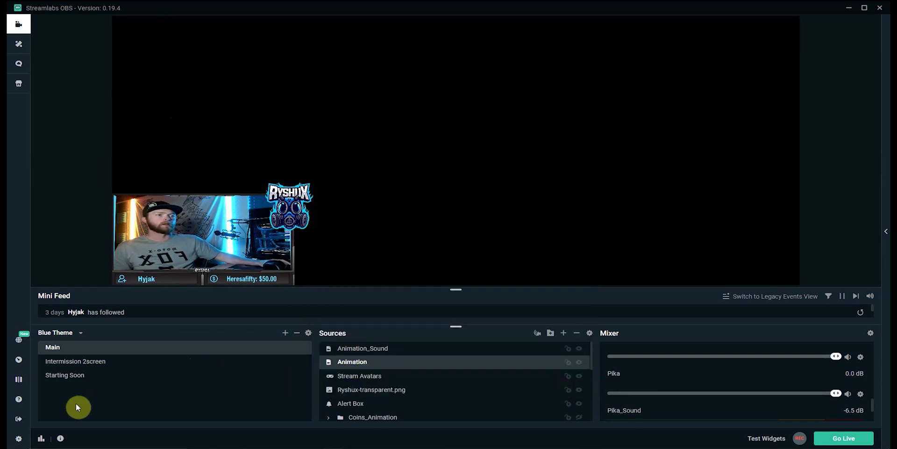
# Set Show Animation and Show Animation_Sound hotkeys to Numpad4.
pyautogui.click(19, 438)
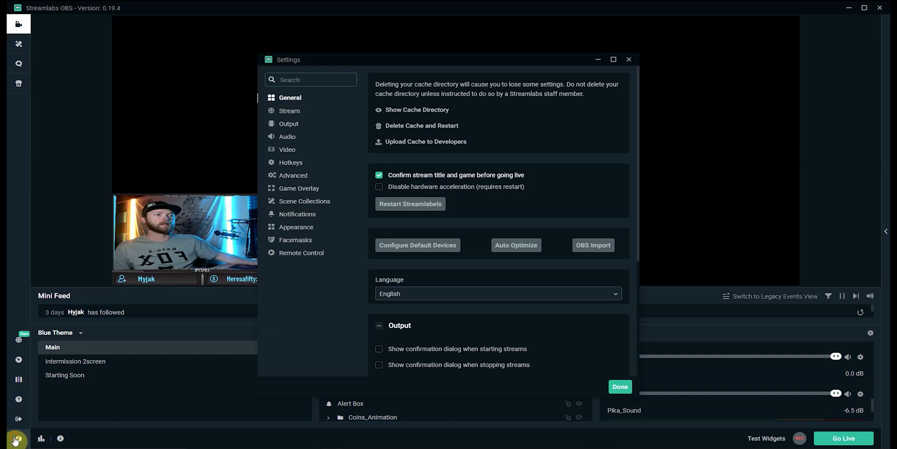
pyautogui.click(291, 163)
pyautogui.scroll(-5, 439, 198)
pyautogui.scroll(-8, 442, 201)
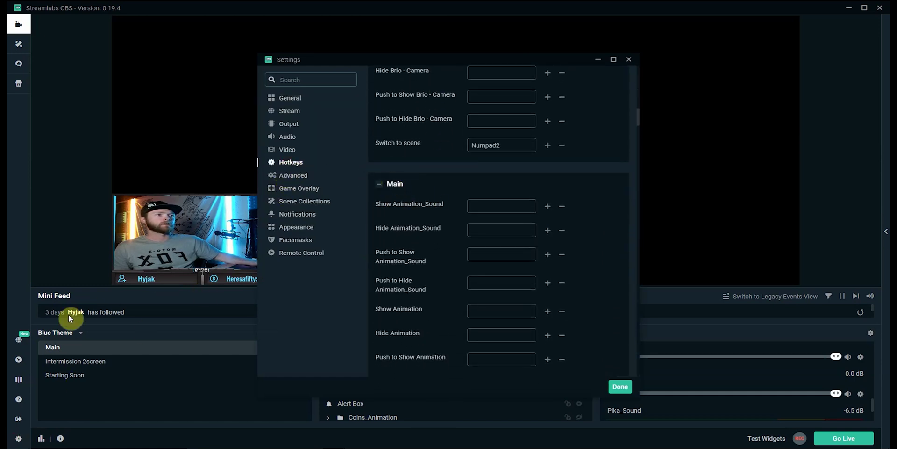
pyautogui.scroll(-3, 407, 187)
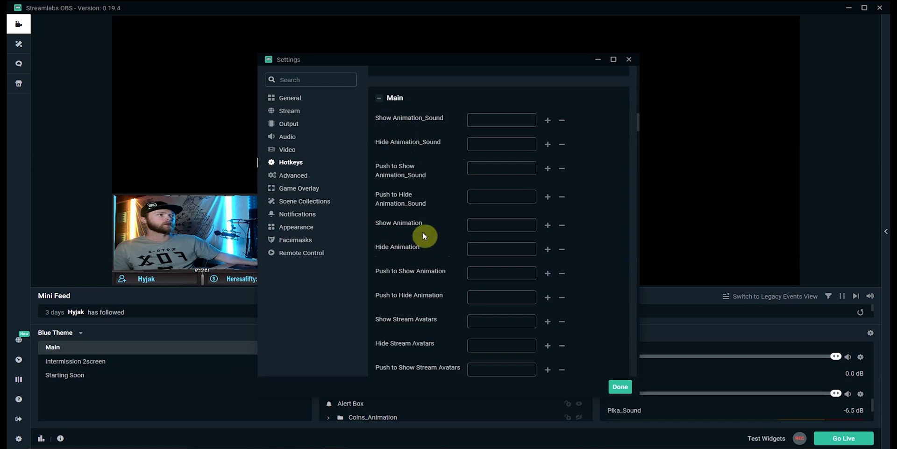
pyautogui.click(496, 226)
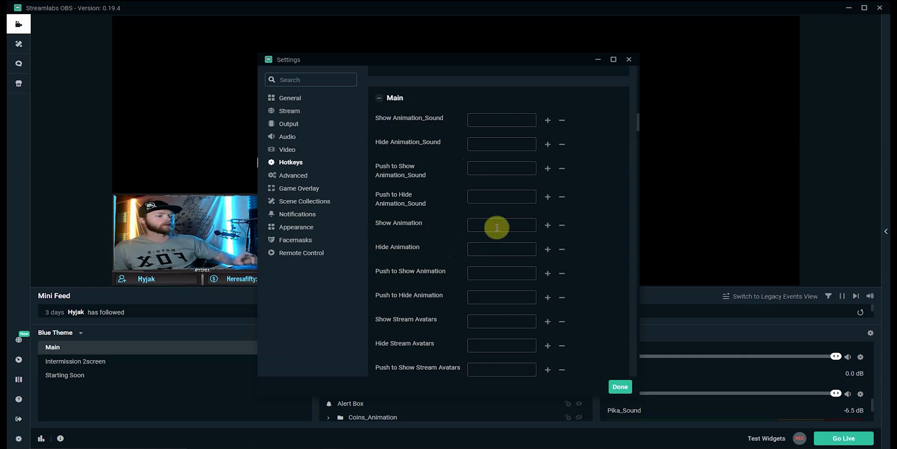
pyautogui.press('KP_4')
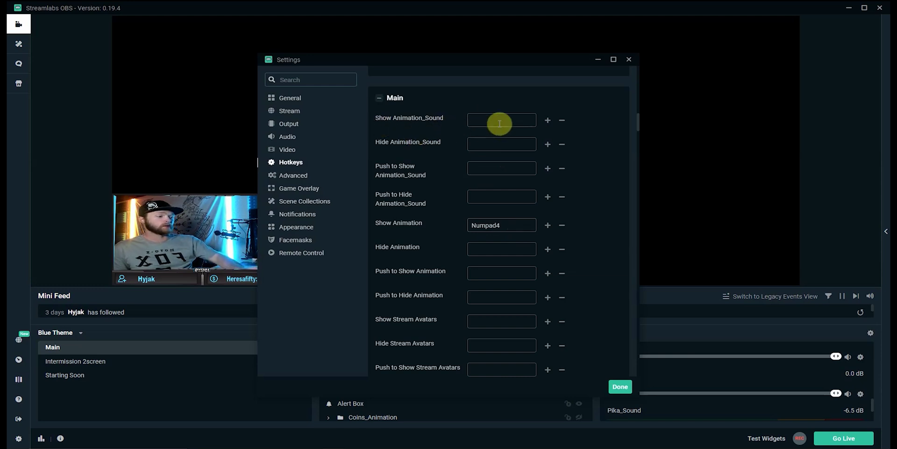
pyautogui.press('KP_4')
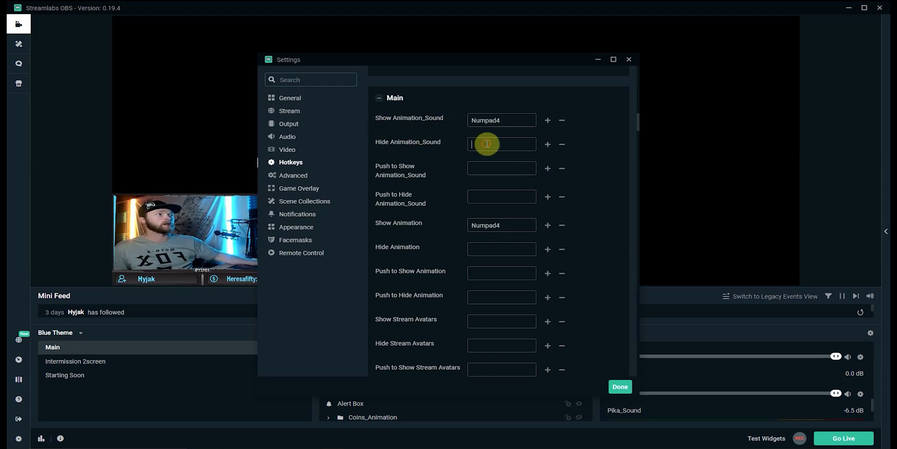
# Set Hide Animation_Sound and Hide Animation hotkeys to Numpad0.
pyautogui.click(514, 150)
pyautogui.press('KP_0')
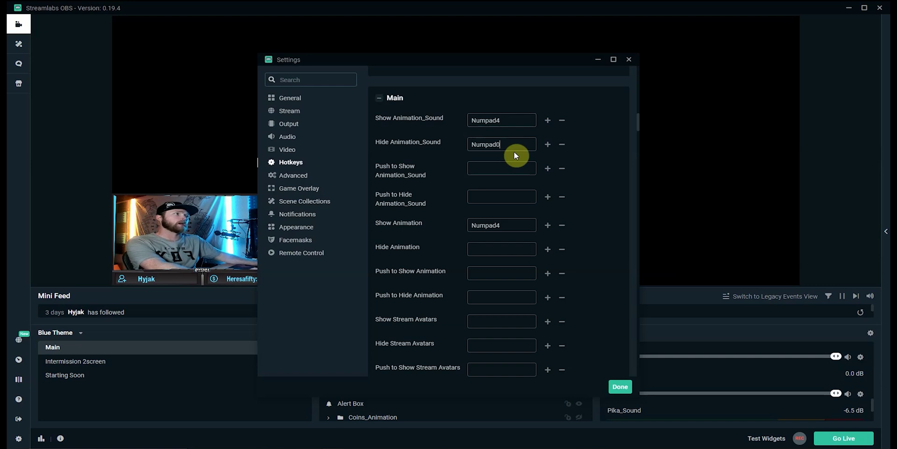
pyautogui.click(497, 244)
pyautogui.press('KP_0')
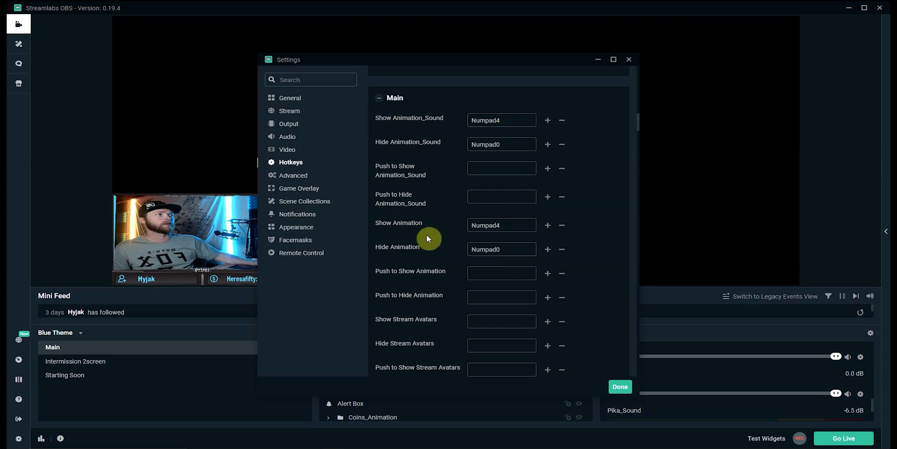
# Save the hotkey settings, then trigger the Gohan animation and its sound above the webcam frame.
pyautogui.click(620, 386)
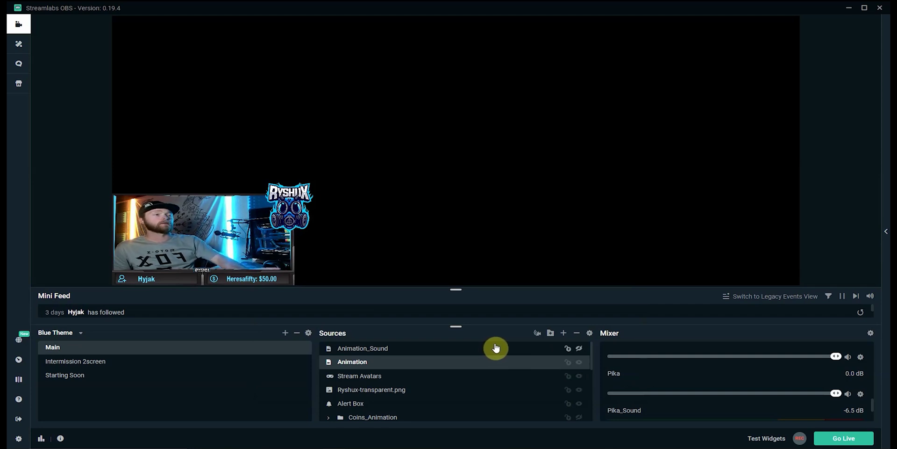
pyautogui.press('F1')
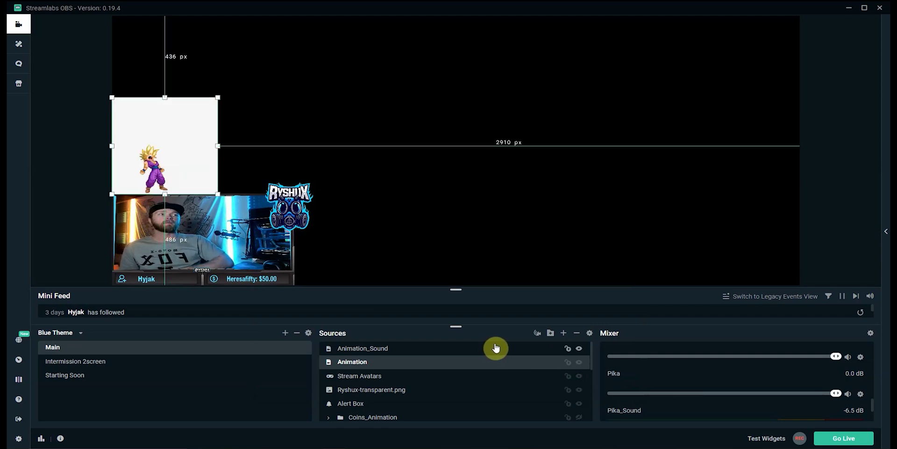